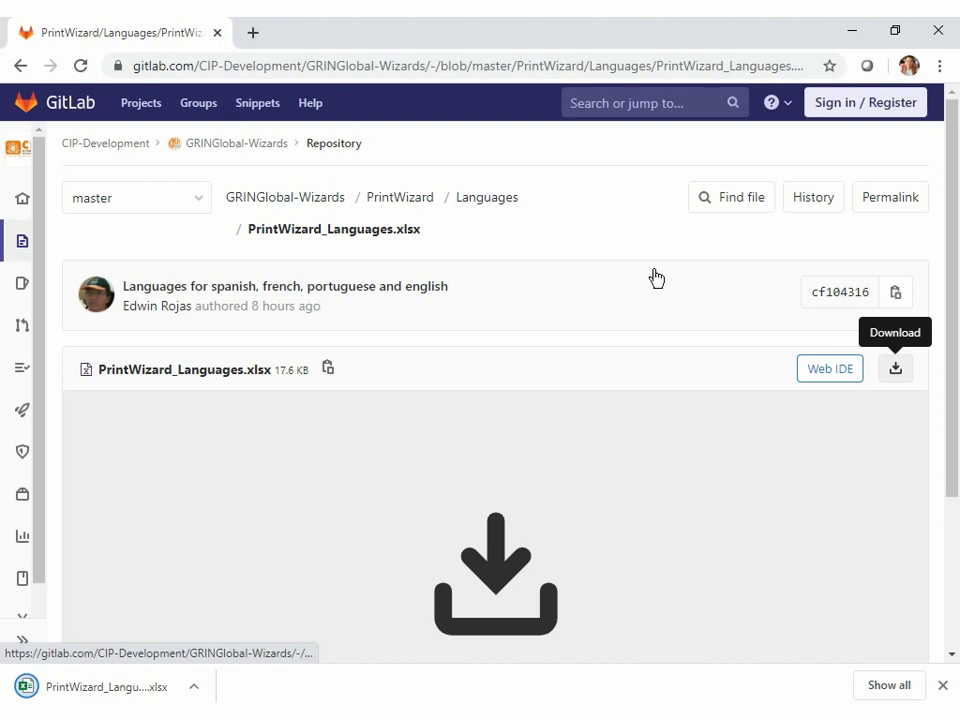
# Step: Download get_app_resource_ct_20200529.dataviewxml from the repository's PrintWizard/Languages folder
pyautogui.click(502, 208)
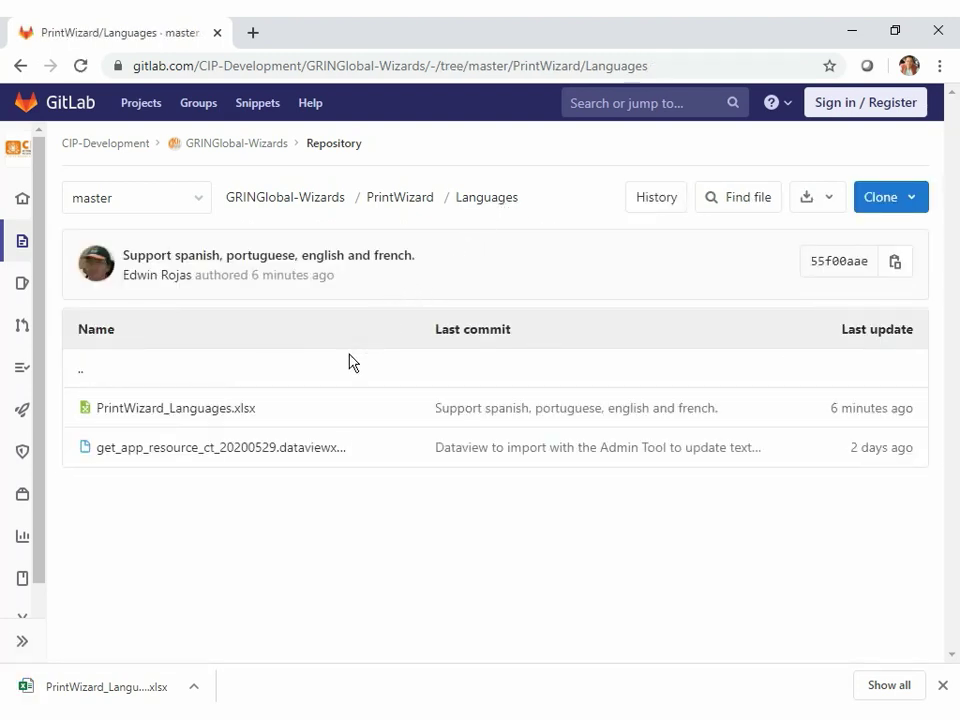
pyautogui.click(276, 455)
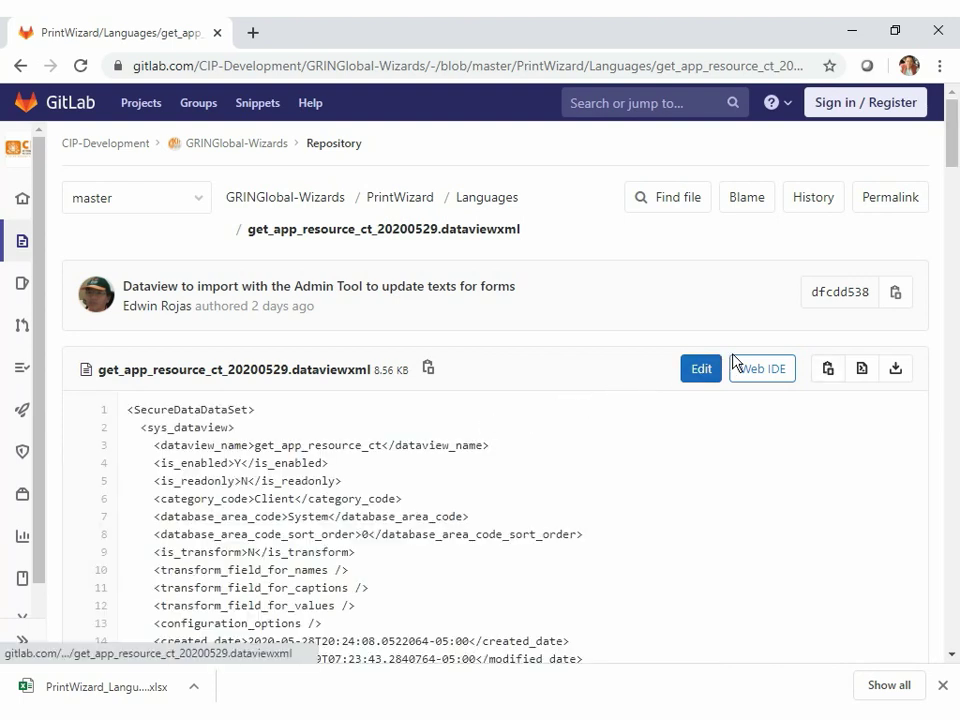
pyautogui.click(895, 375)
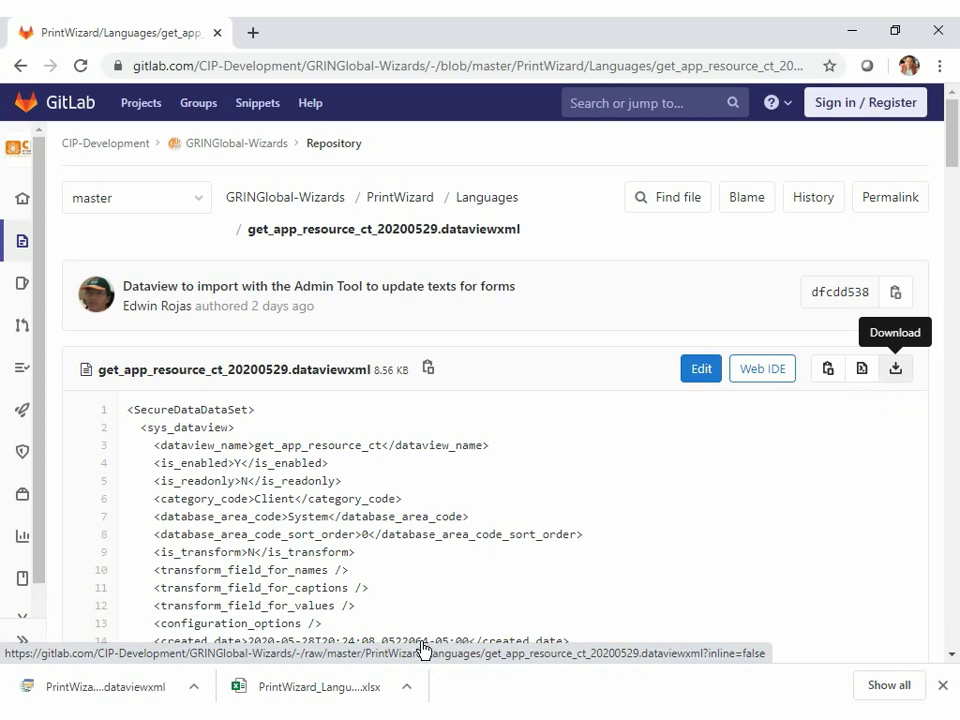
# Step: Switch to GRIN-Global Admin and import the get_app_resource_ct dataview from the downloaded PrintWizard_Languages_get_app_resource_ct_20200529.dataviewxml, keeping the default import options
pyautogui.click(362, 714)
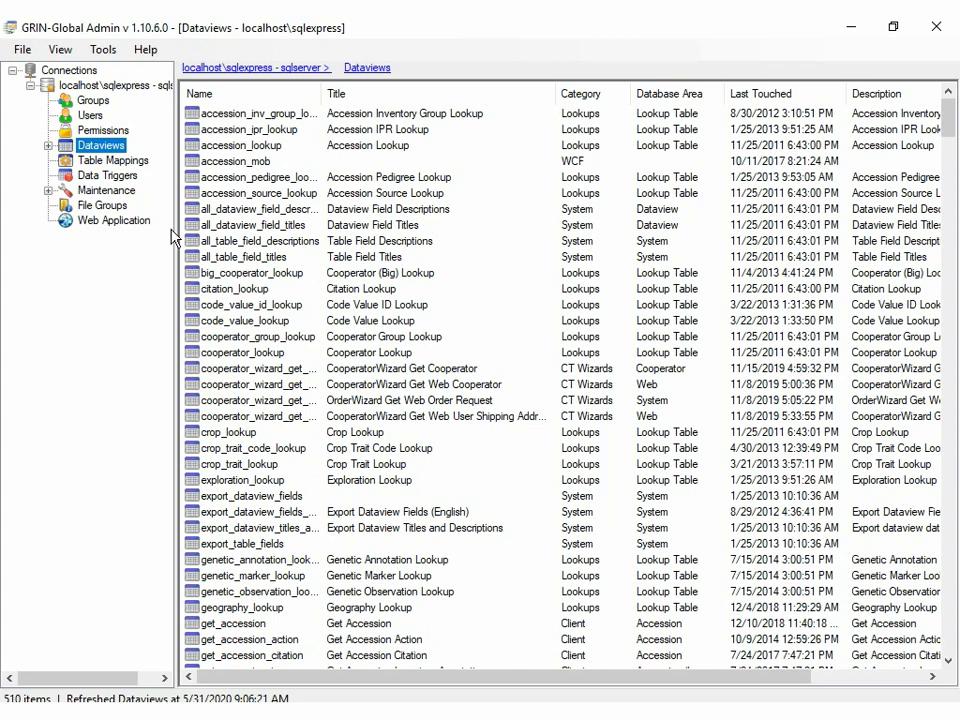
pyautogui.rightClick(122, 150)
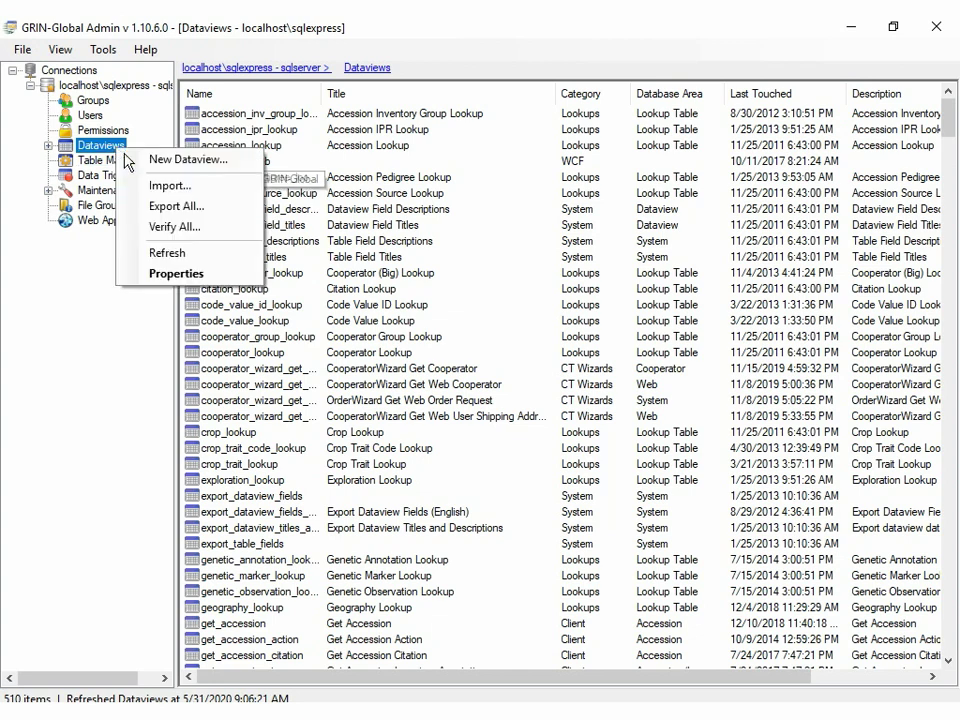
pyautogui.click(170, 188)
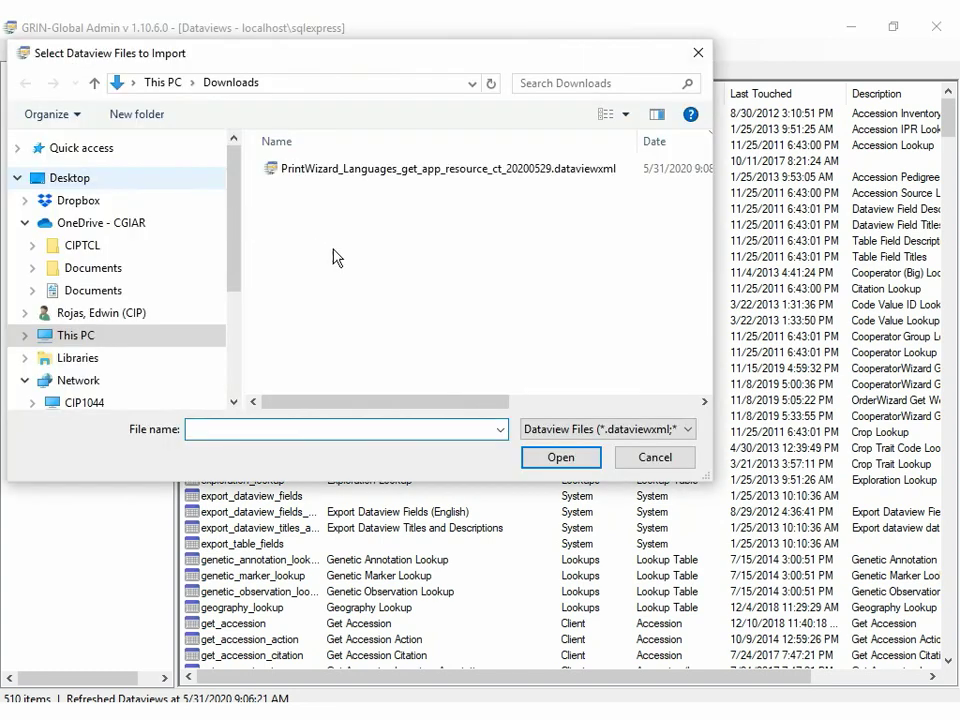
pyautogui.click(377, 172)
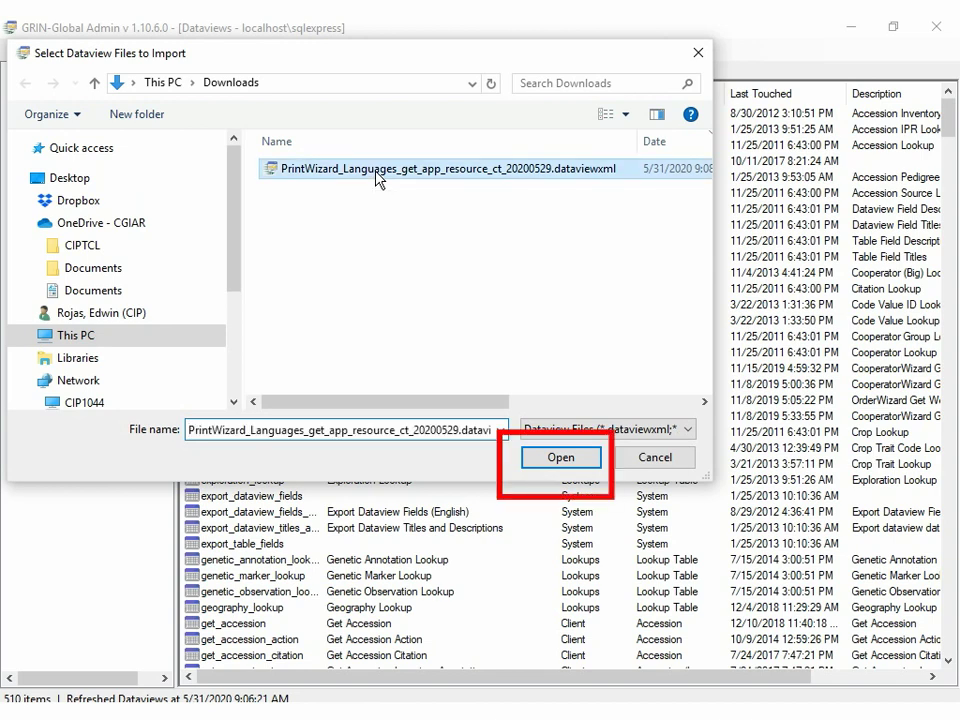
pyautogui.doubleClick(378, 173)
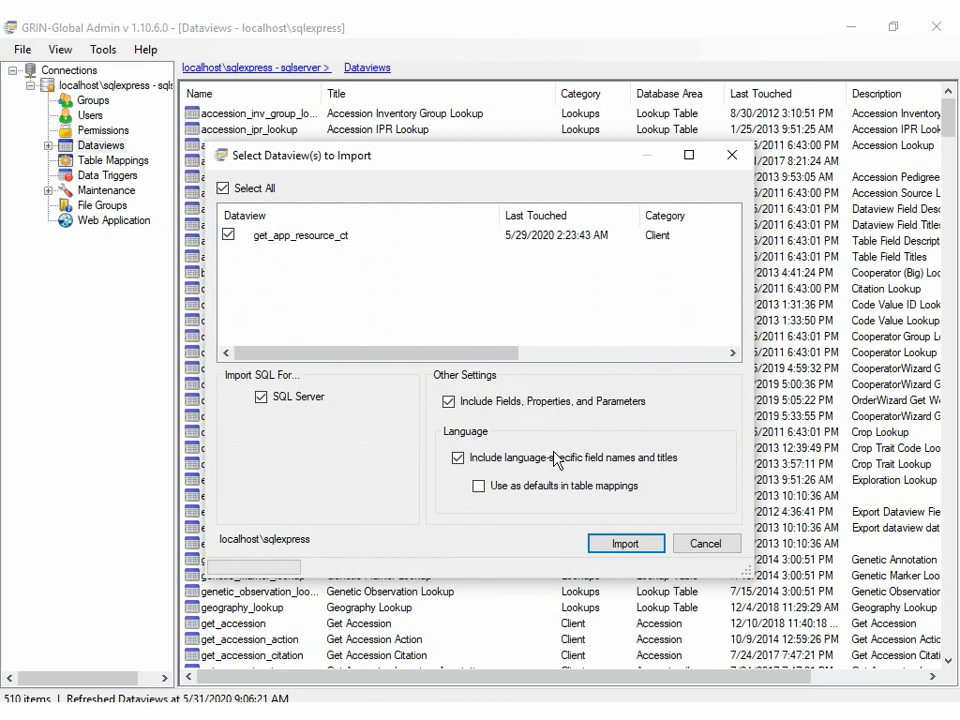
pyautogui.click(625, 543)
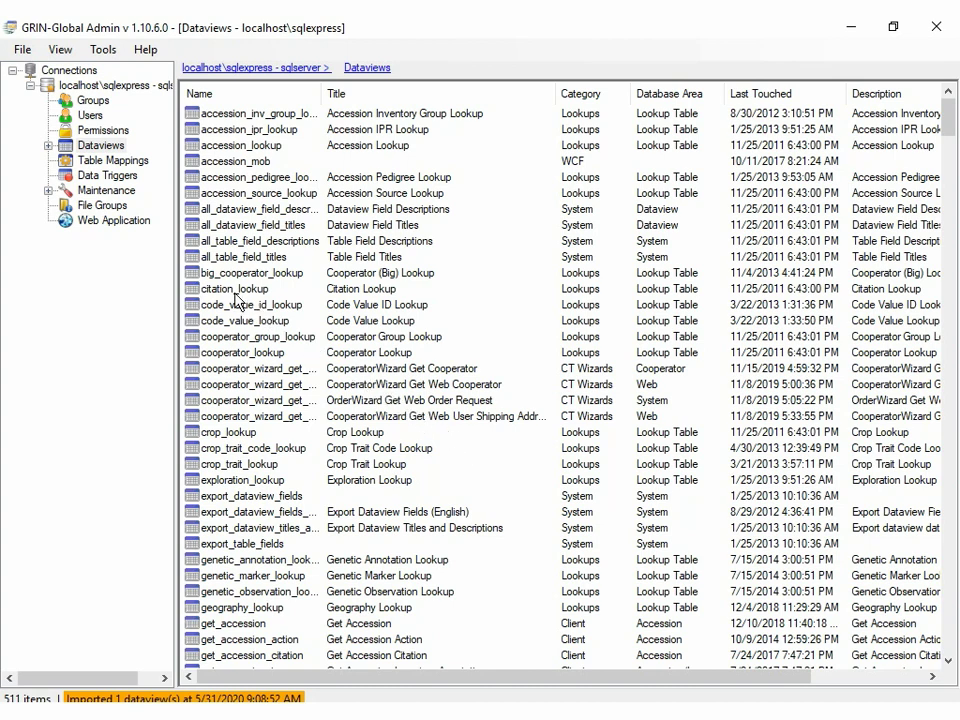
# Step: Locate the imported get_app_resource_ct dataview in the Client category, widening the Name column to read full names
pyautogui.click(48, 146)
pyautogui.click(106, 160)
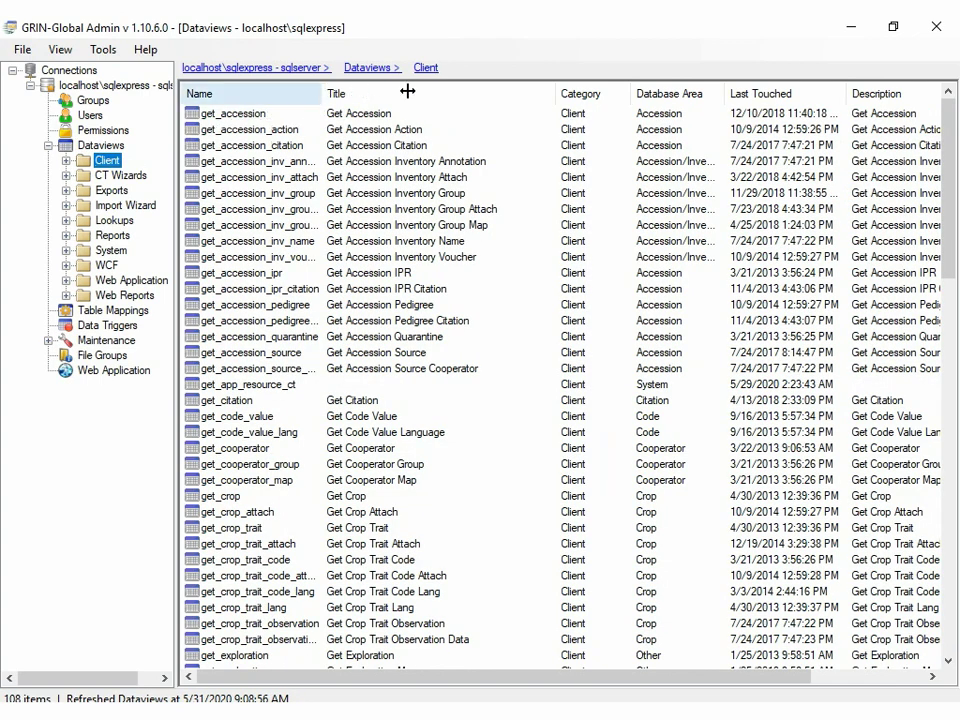
pyautogui.moveTo(408, 91); pyautogui.dragTo(437, 96)
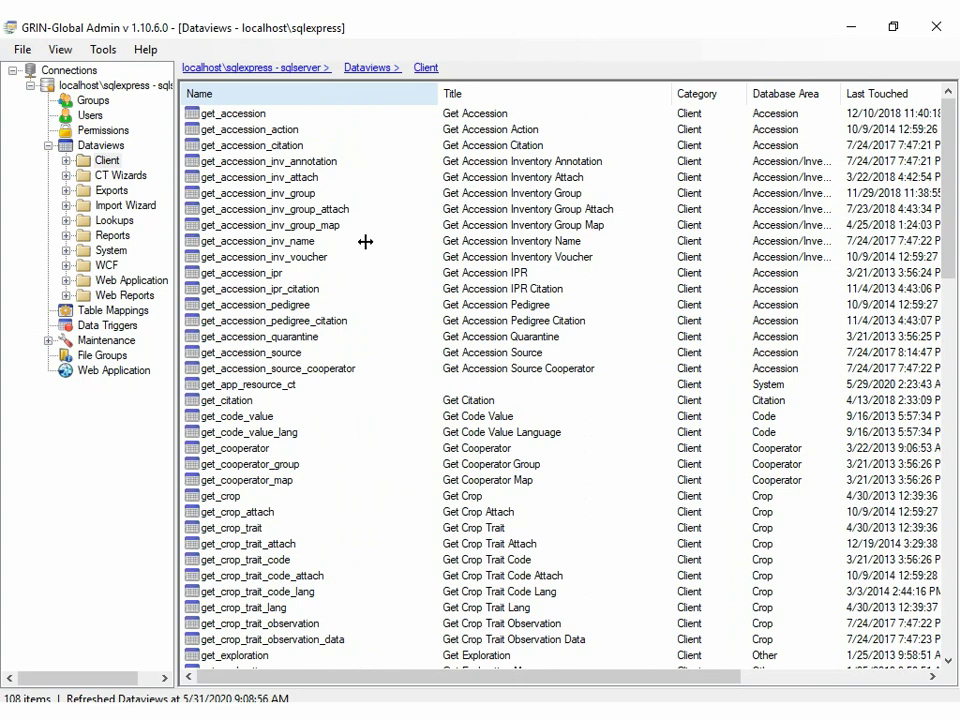
pyautogui.click(298, 385)
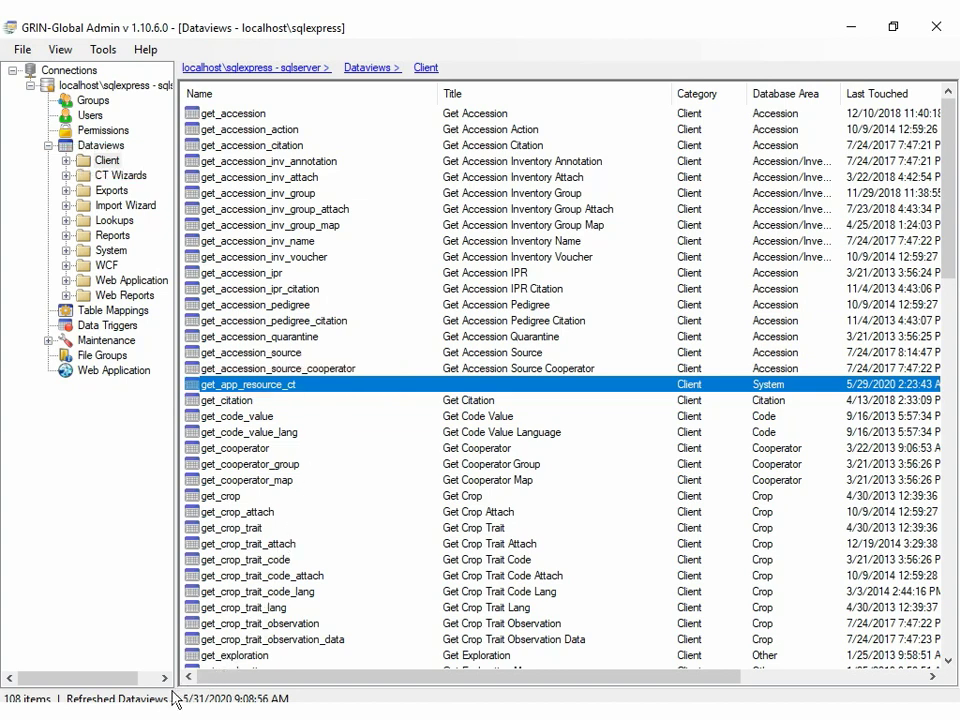
# Step: Return to the browser and open the downloaded PrintWizard_Languages workbook in Excel
pyautogui.click(186, 717)
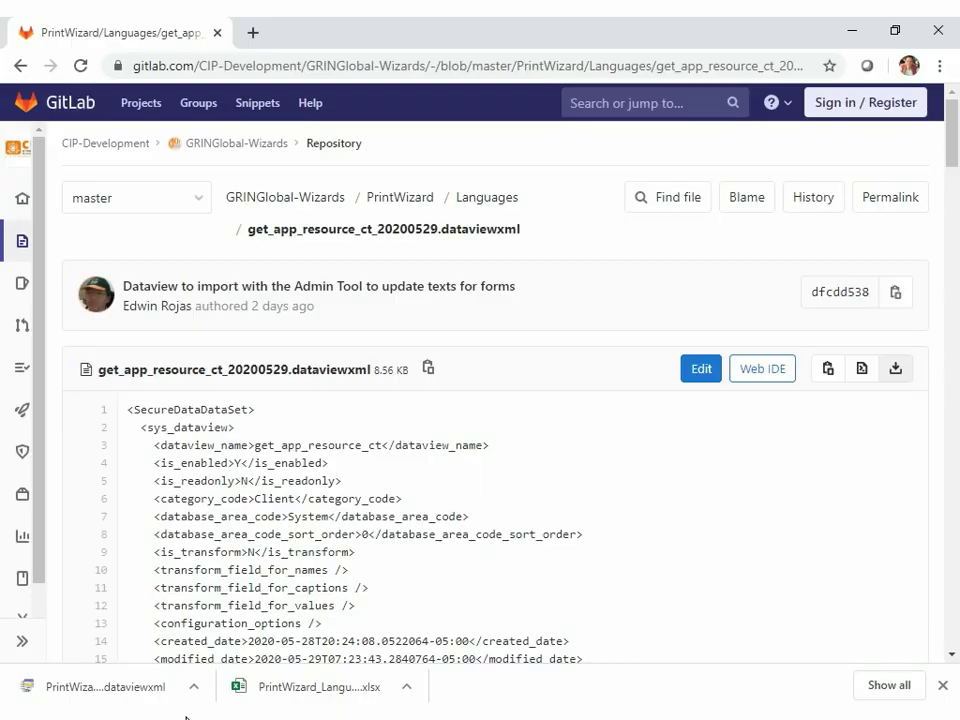
pyautogui.click(279, 690)
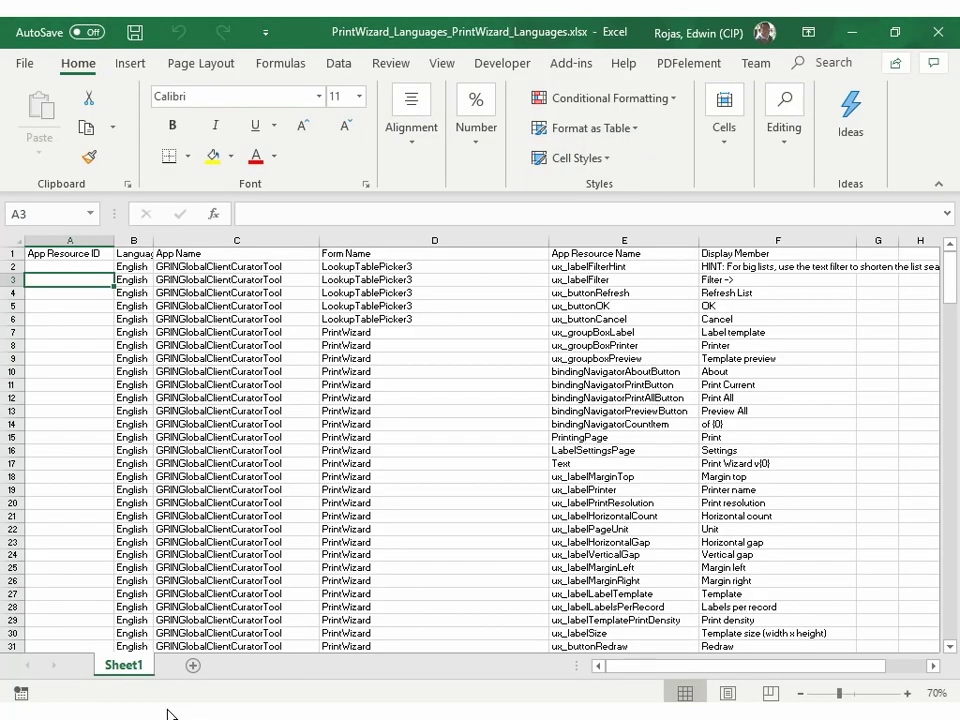
# Step: In the GRIN-Global Curator Tool, add a dataview tab named get_app_resource_ct using the System area's get_app_resource_ct dataview
pyautogui.moveTo(110, 716)
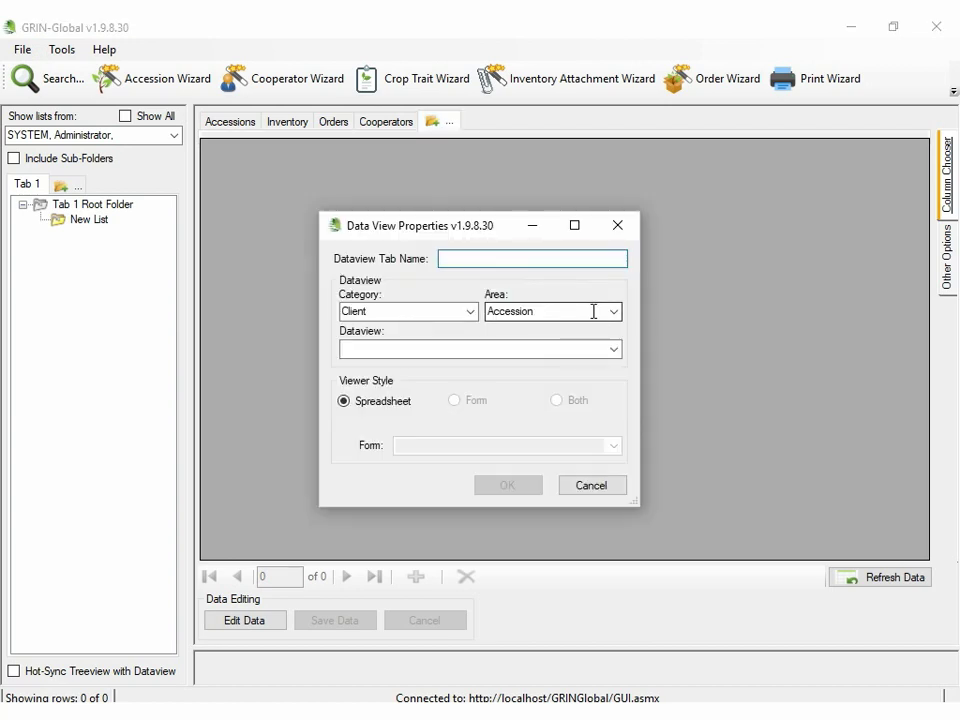
pyautogui.click(613, 312)
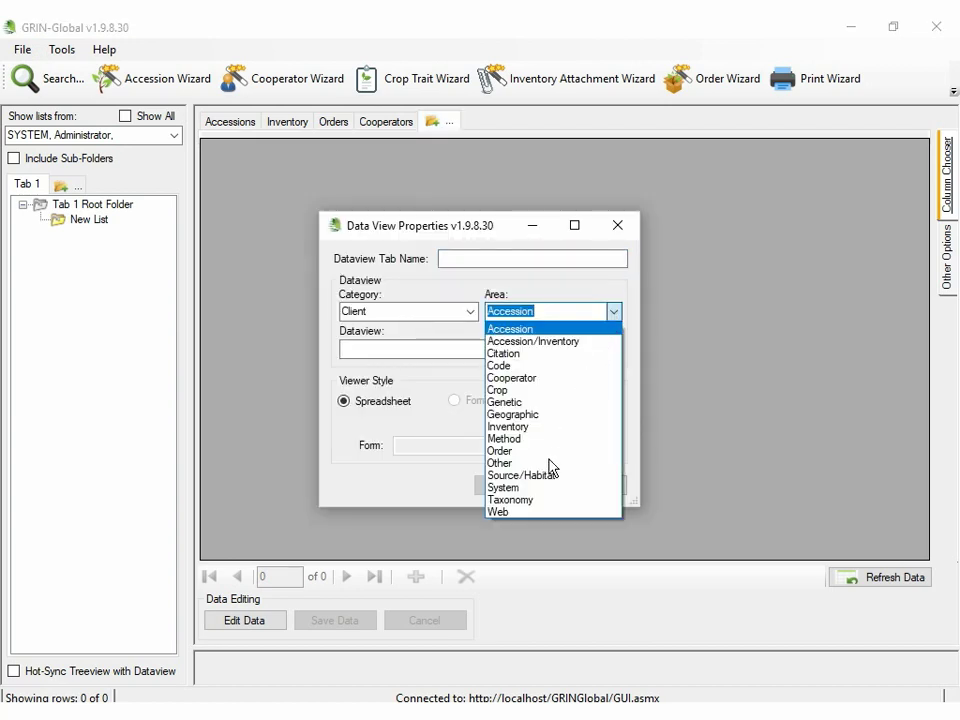
pyautogui.click(536, 488)
pyautogui.click(613, 349)
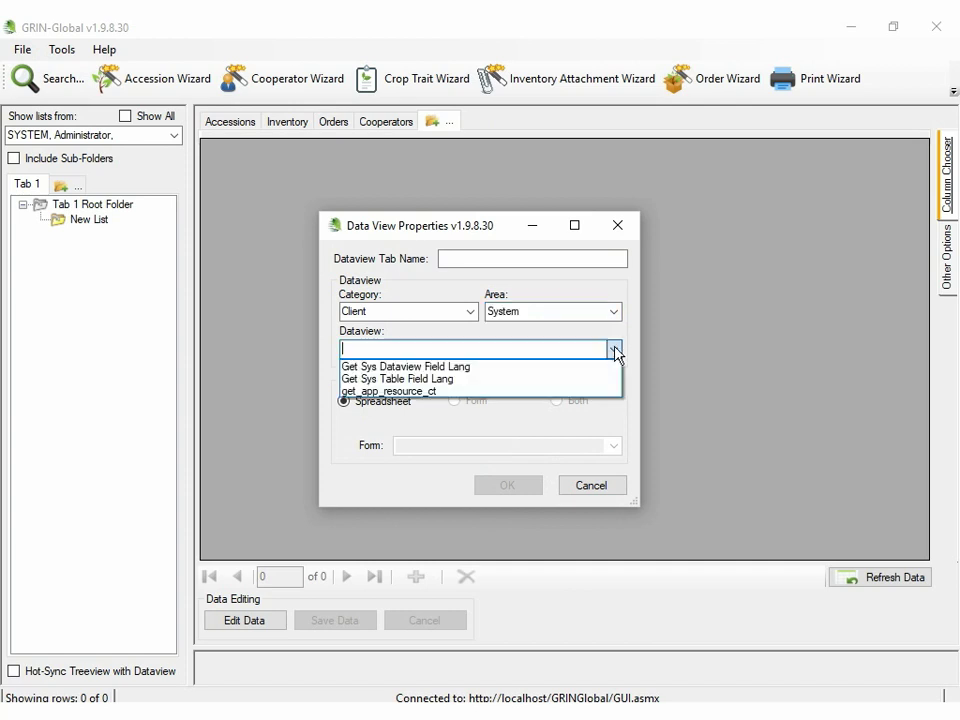
pyautogui.click(544, 391)
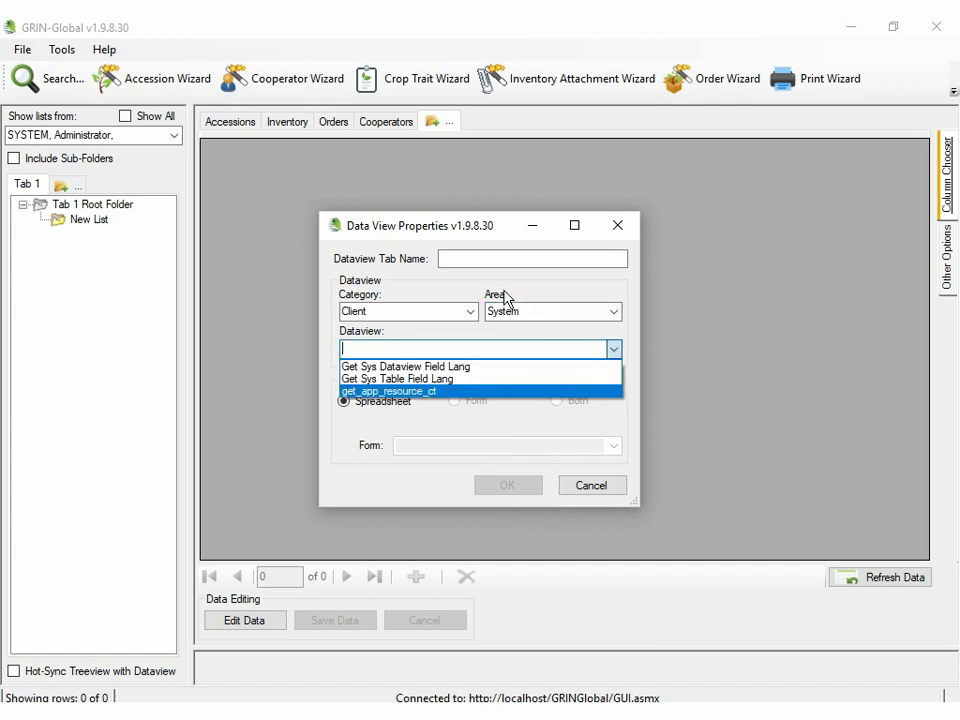
pyautogui.click(491, 263)
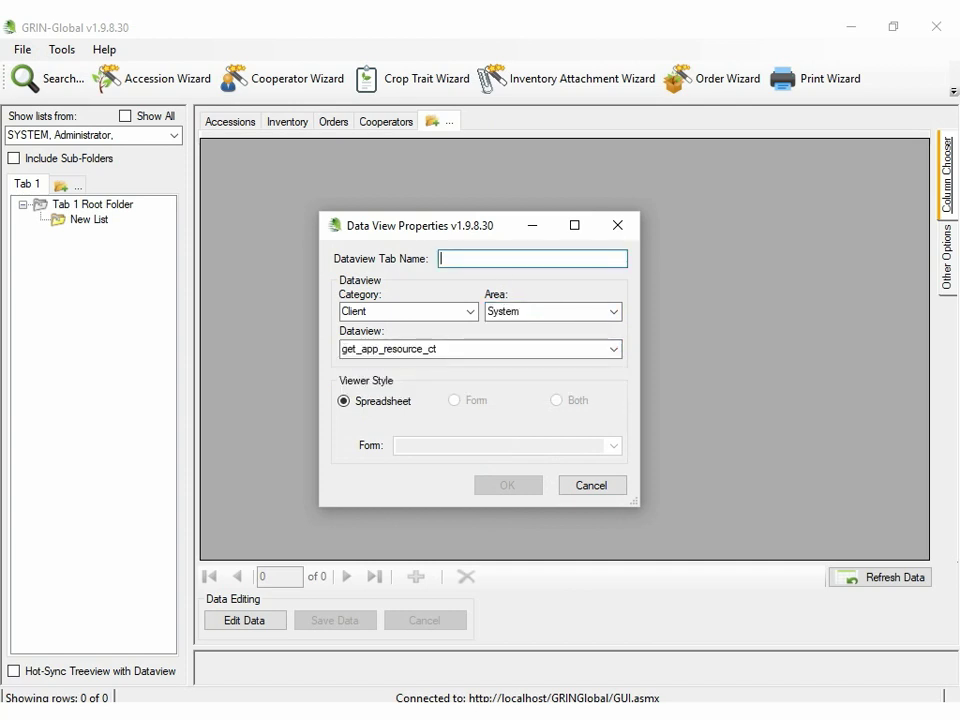
pyautogui.write('get_app')
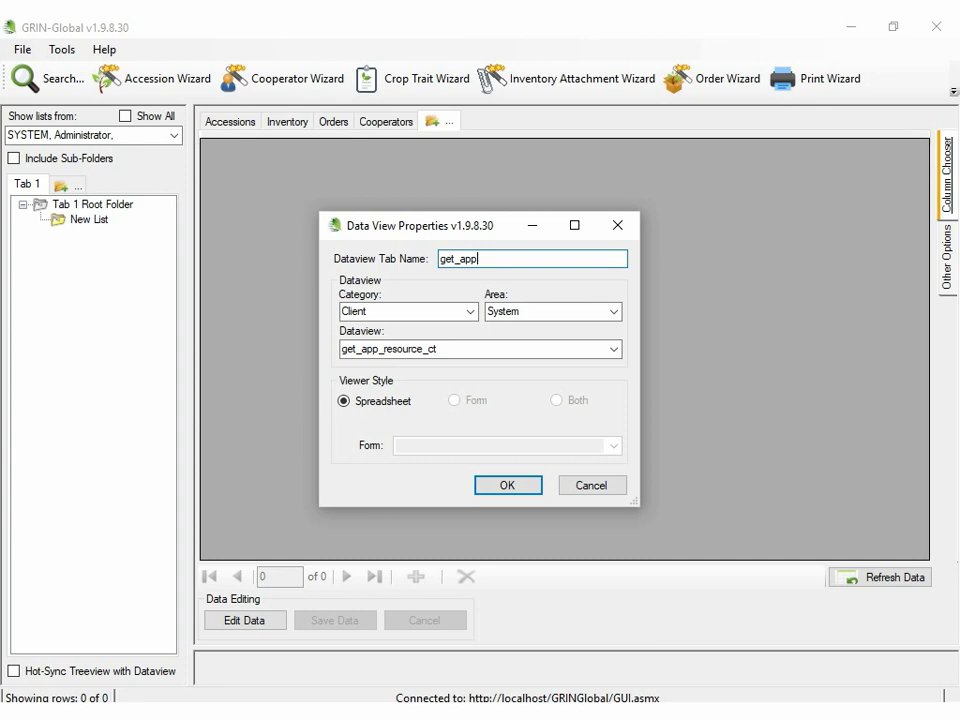
pyautogui.write('_resource_ct')
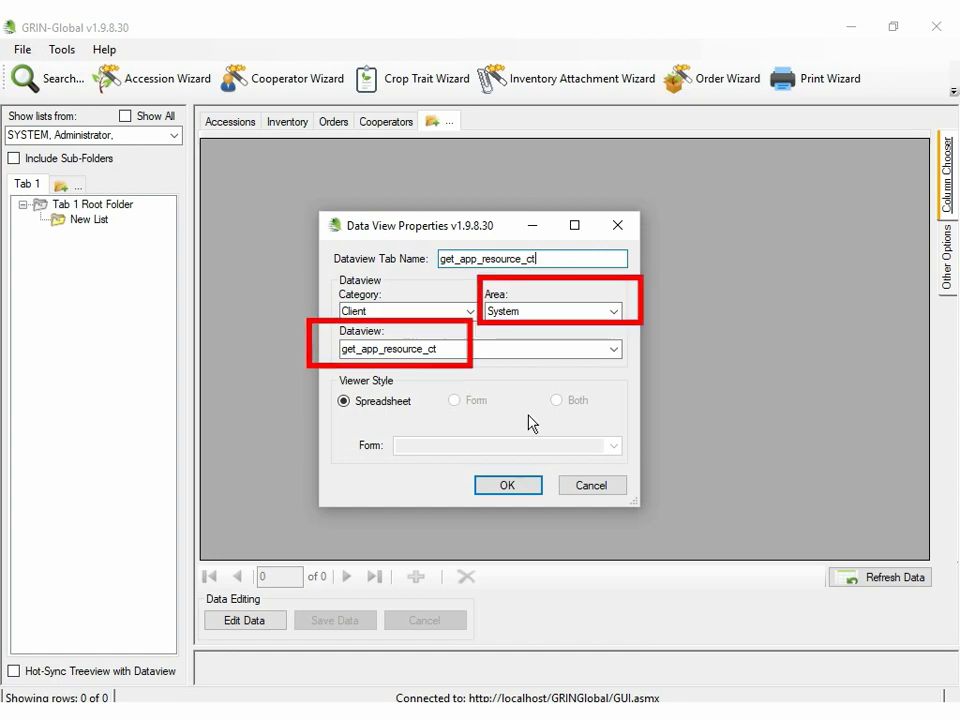
pyautogui.click(508, 487)
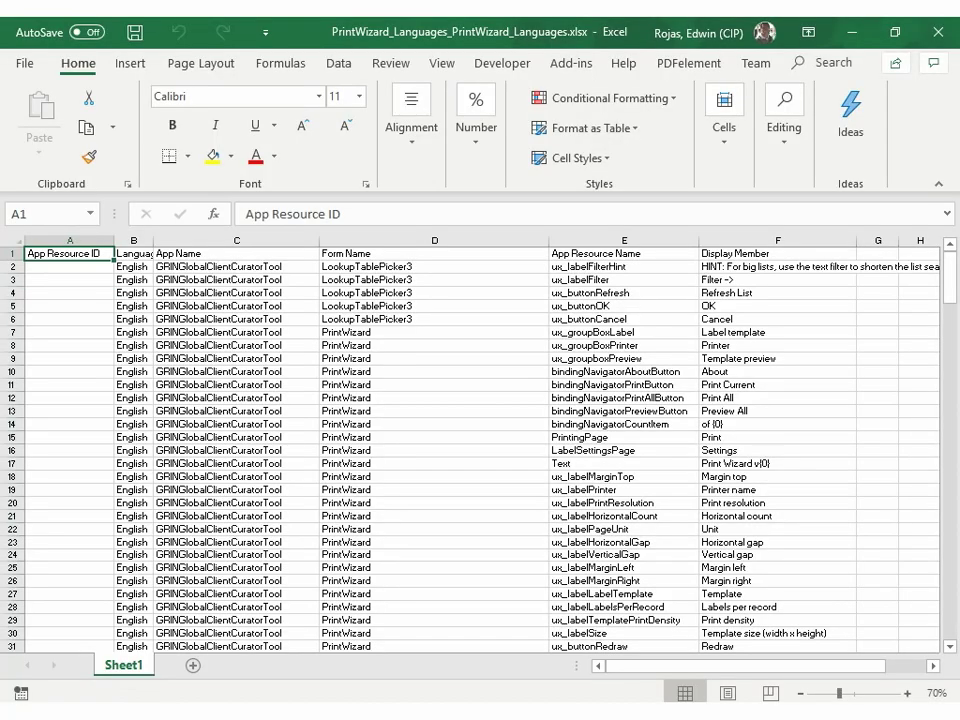
# Step: In the Excel workbook, copy all language rows of Sheet1 with their headers, from App Resource ID through Display Member
pyautogui.hotkey('ctrl', 'shift', 'Right')
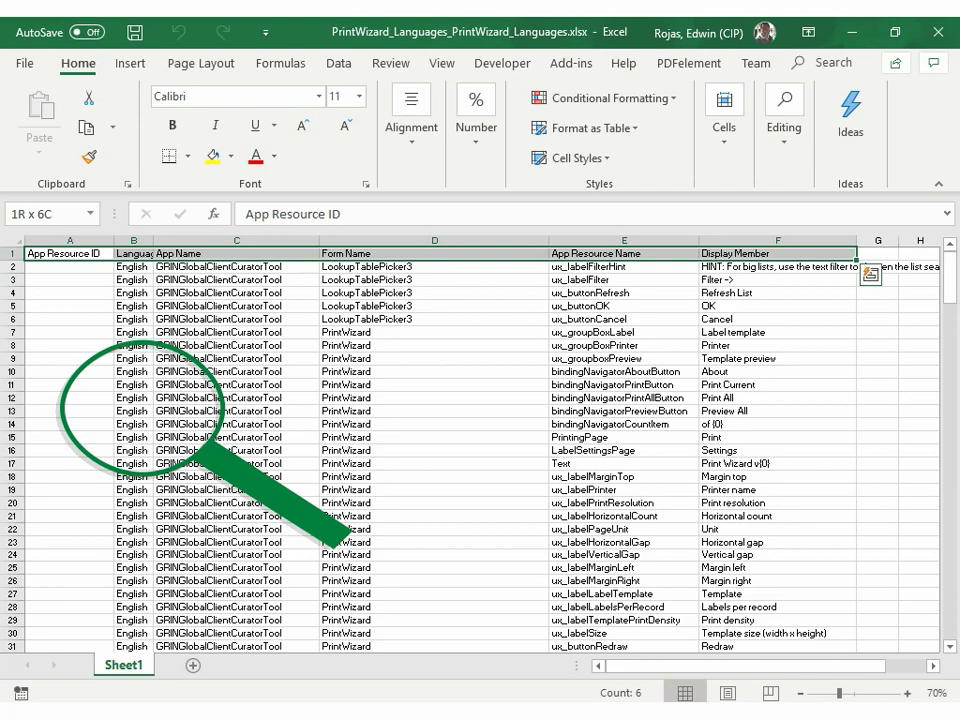
pyautogui.moveTo(855, 259); pyautogui.dragTo(857, 648)
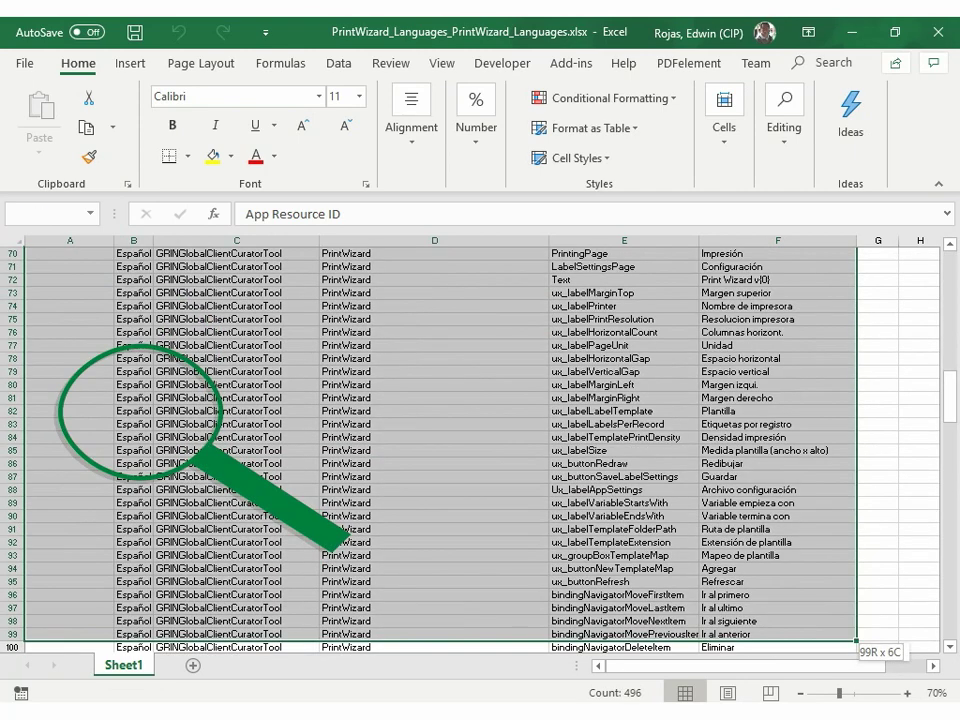
pyautogui.moveTo(857, 648); pyautogui.dragTo(857, 503)
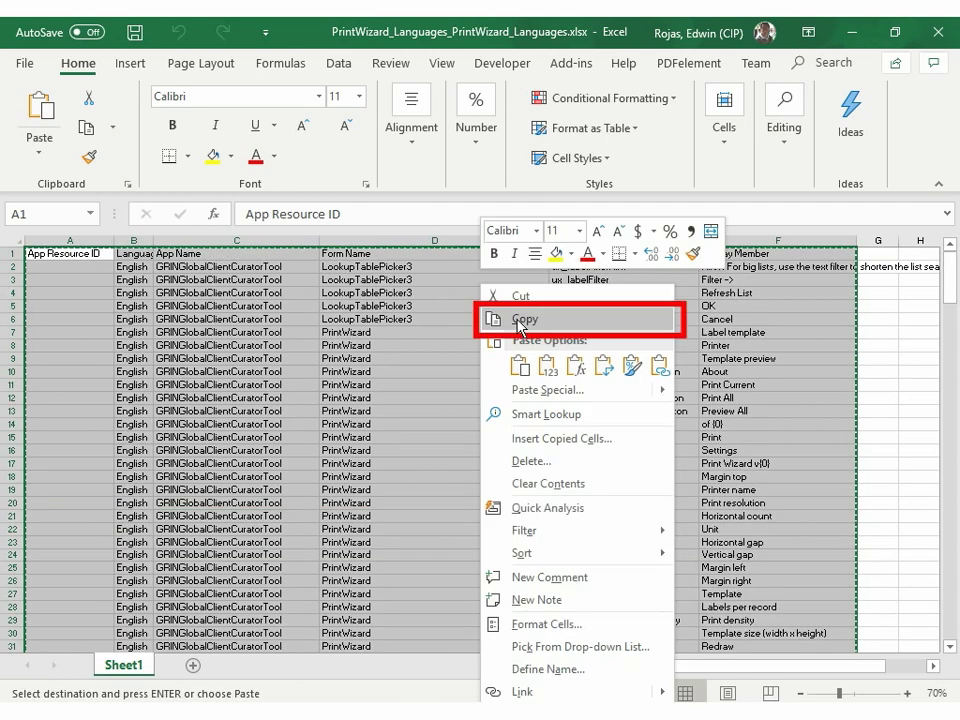
pyautogui.click(519, 322)
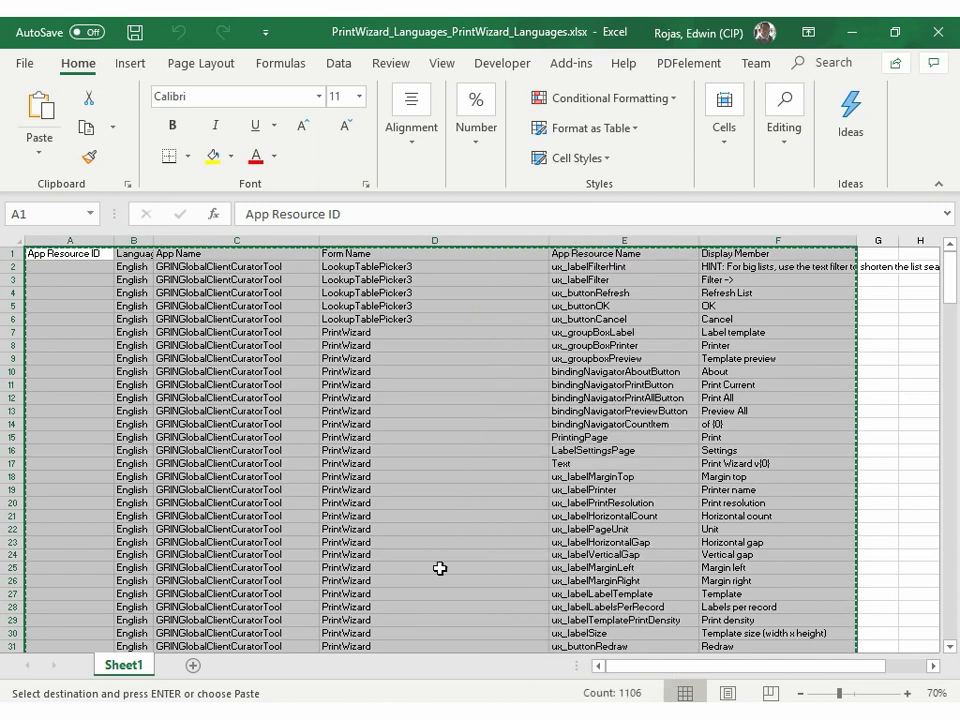
# Step: Switch to the GRIN-Global Curator Tool, paste the copied language rows into the get_app_resource_ct dataview in edit mode, and save the data
pyautogui.moveTo(407, 716)
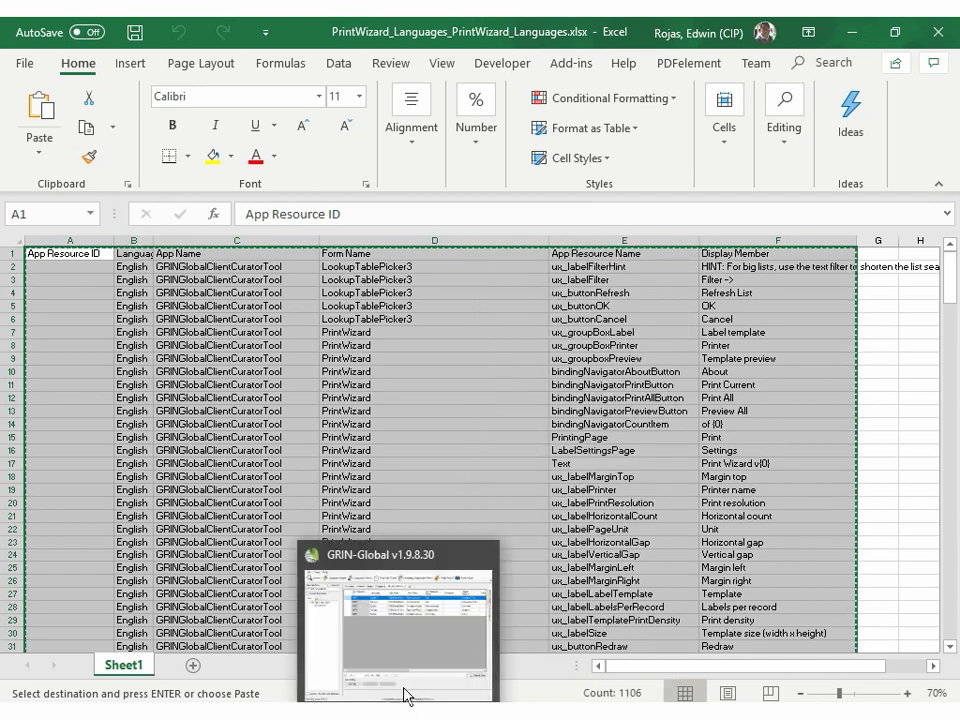
pyautogui.moveTo(419, 586)
pyautogui.click(410, 560)
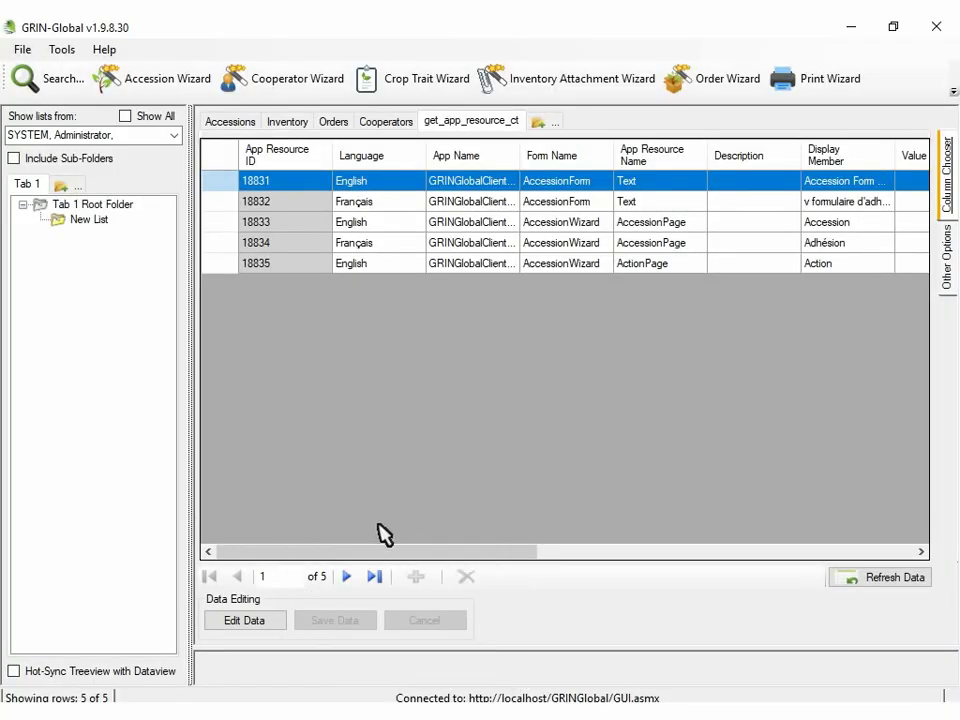
pyautogui.click(260, 622)
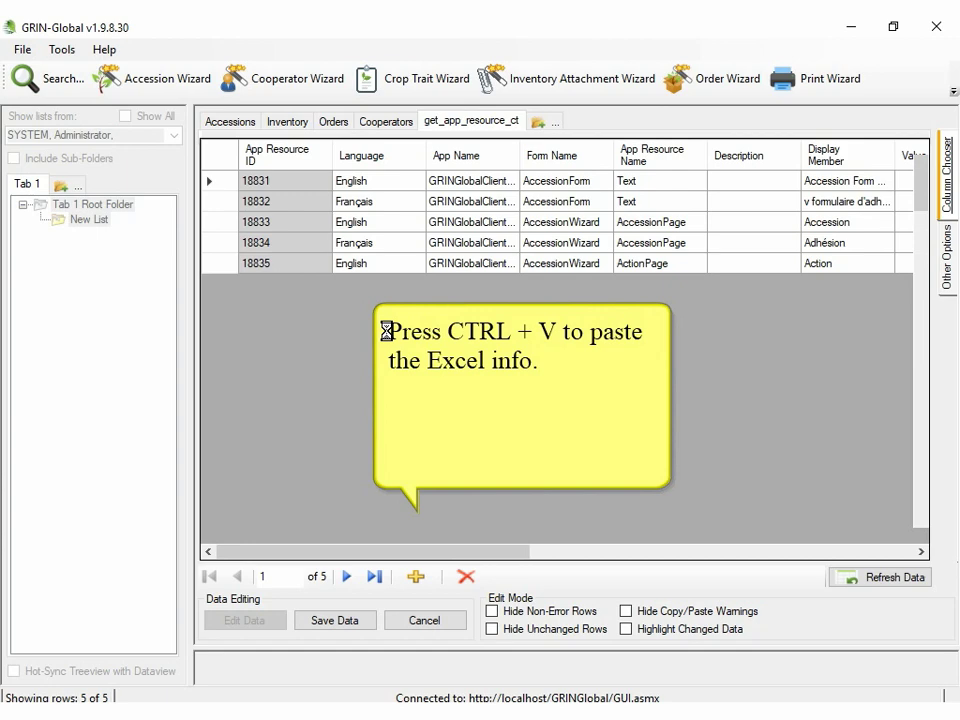
pyautogui.hotkey('ctrl', 'v')
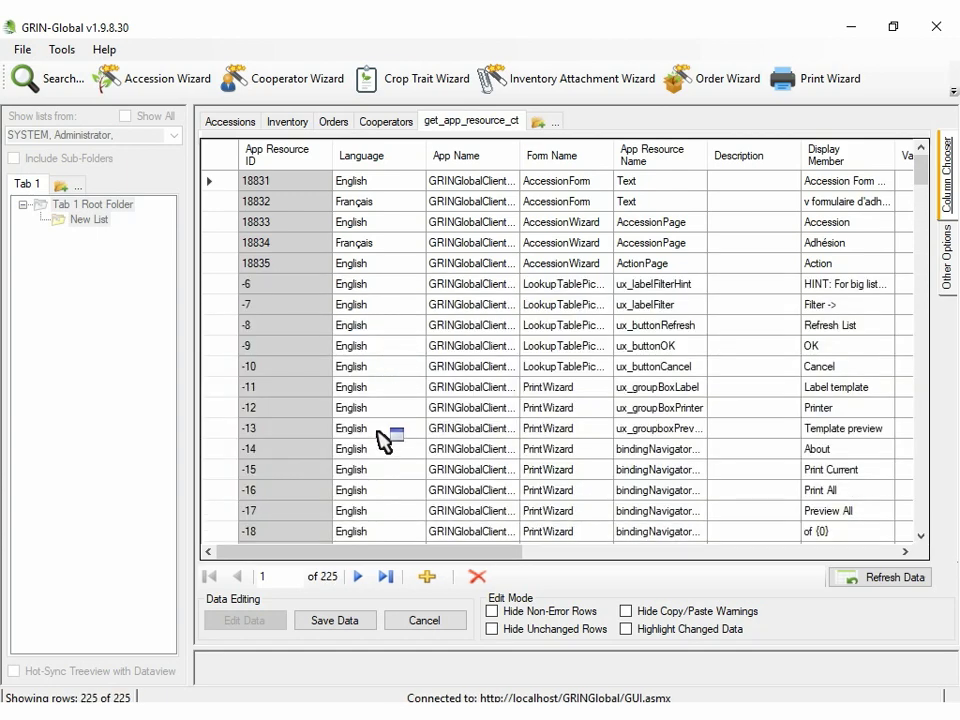
pyautogui.click(360, 621)
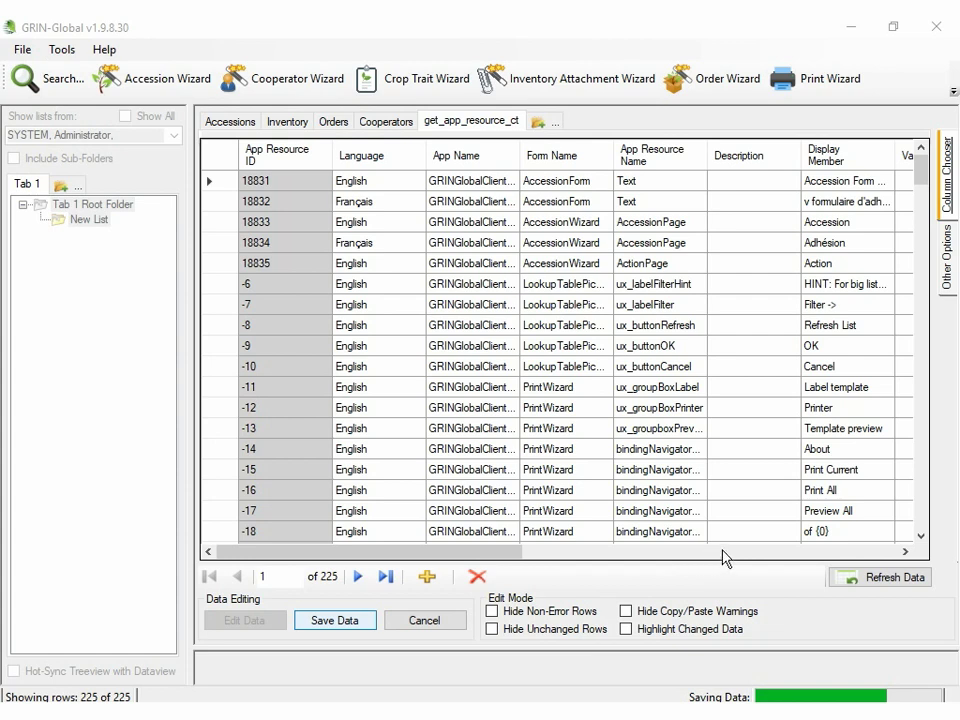
# Step: Look through the saved language rows in get_app_resource_ct and open the Print Wizard
pyautogui.scroll(-15, 926, 510)
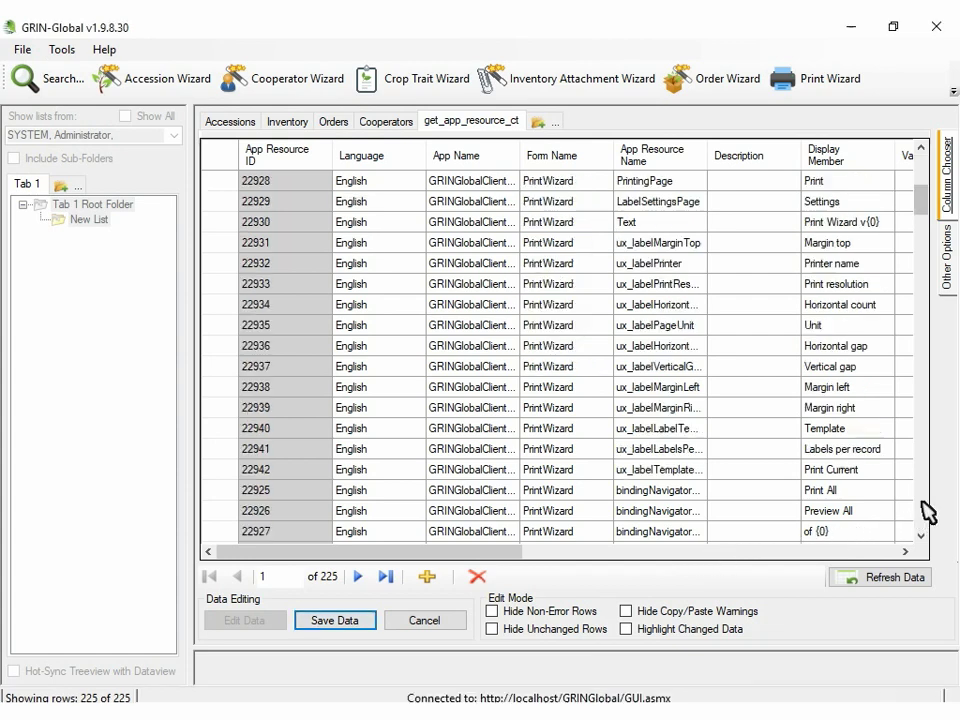
pyautogui.scroll(-20, 923, 503)
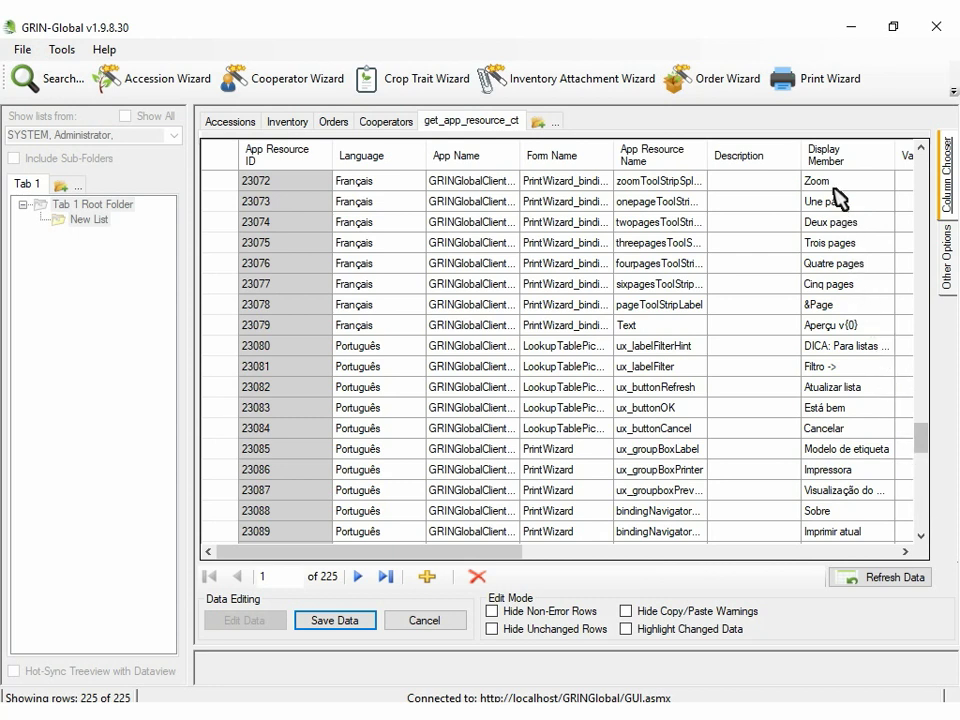
pyautogui.click(807, 84)
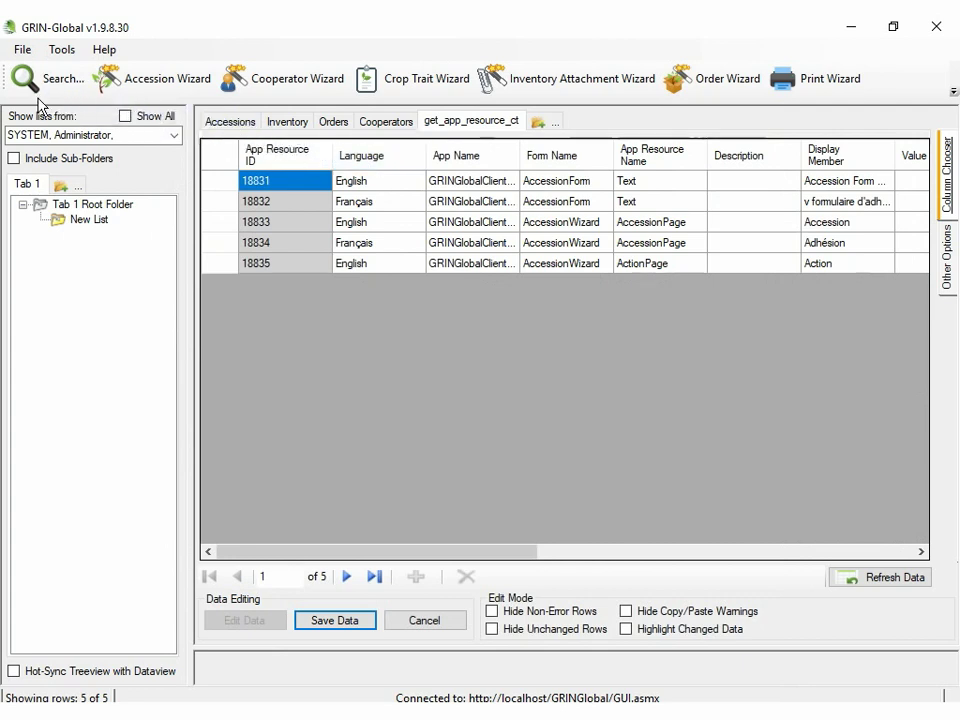
# Step: Switch the interface language to Español and agree to update the language-specific lookup tables
pyautogui.click(22, 49)
pyautogui.moveTo(92, 95)
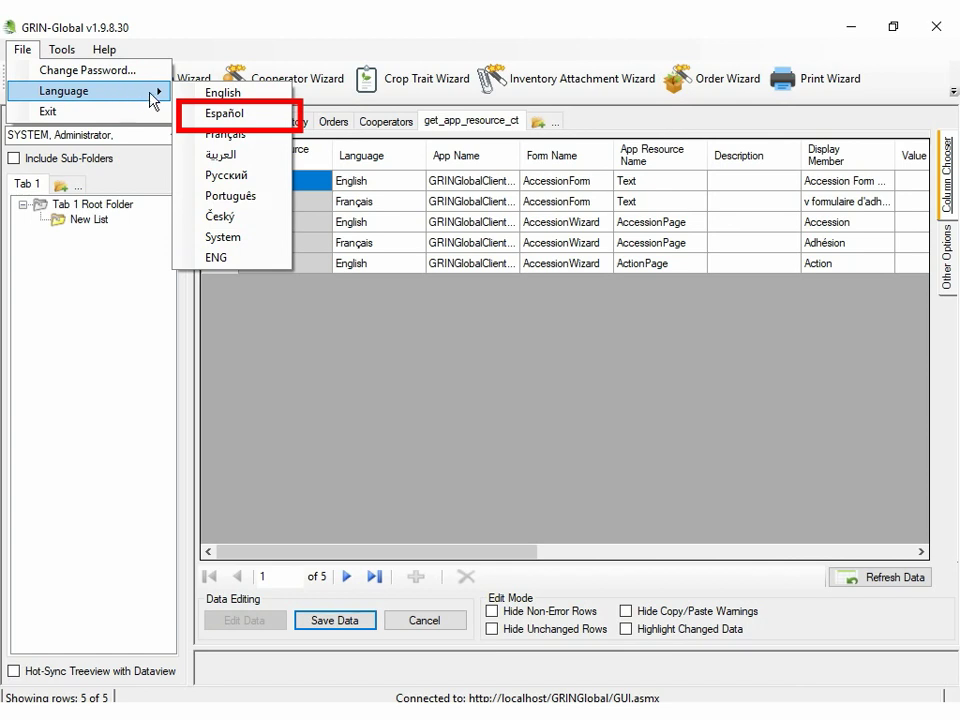
pyautogui.click(224, 113)
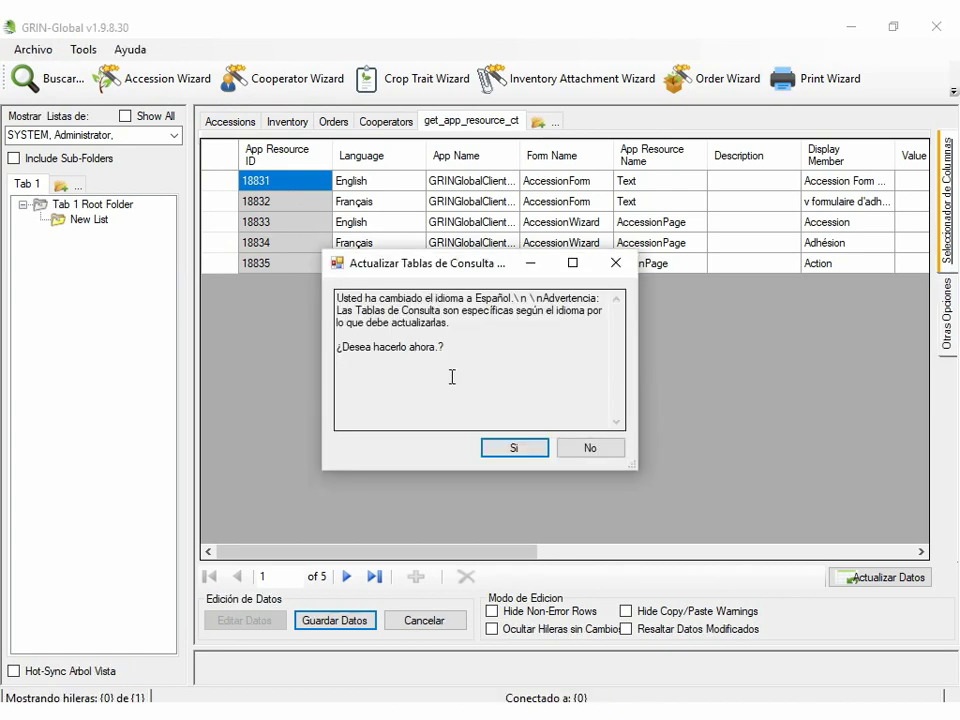
pyautogui.click(514, 446)
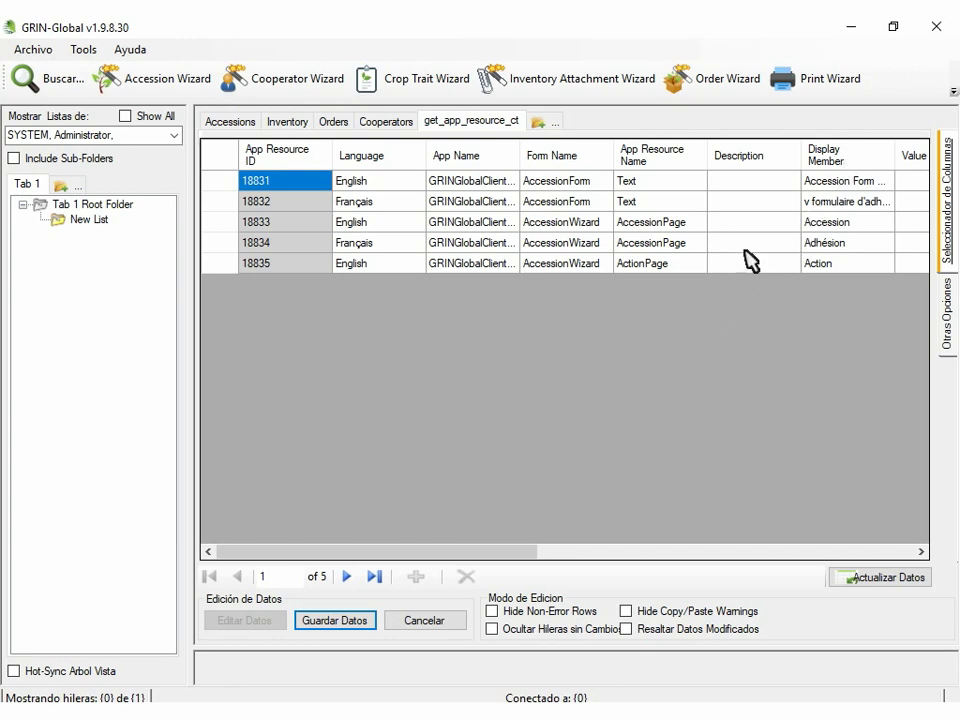
# Step: Open the Print Wizard, check the Spanish texts on its printing and configuration pages, and close the wizard
pyautogui.click(833, 86)
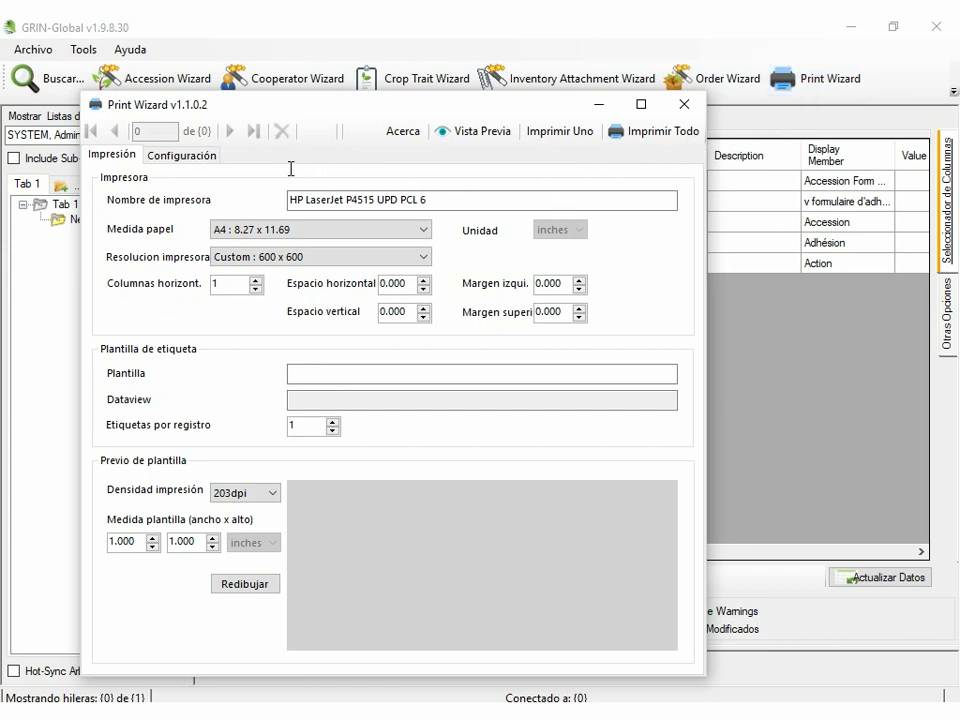
pyautogui.click(205, 158)
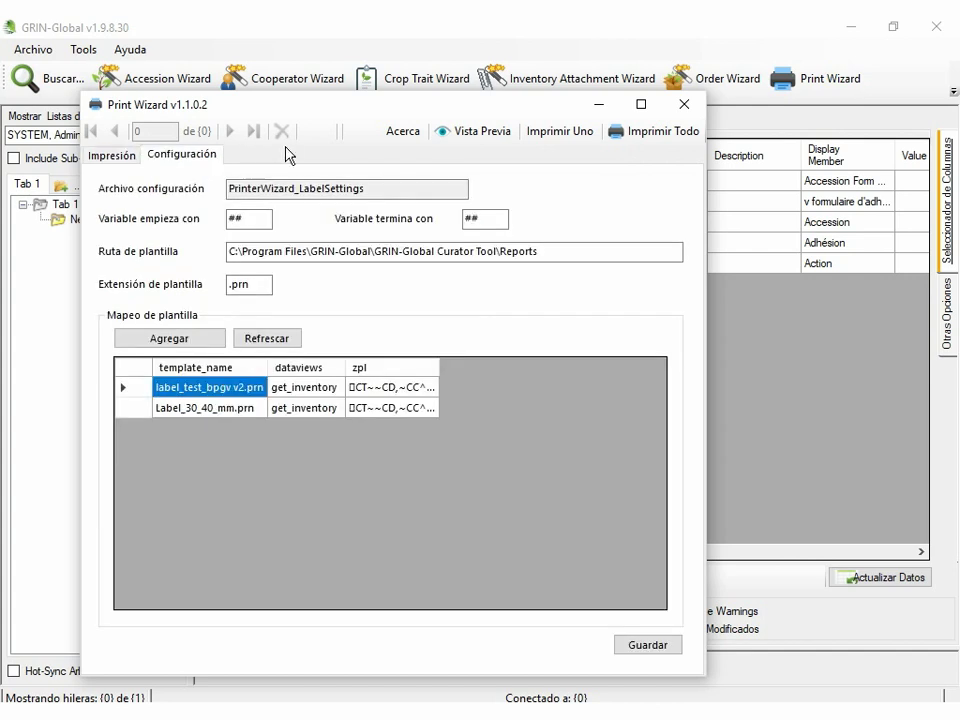
pyautogui.click(400, 131)
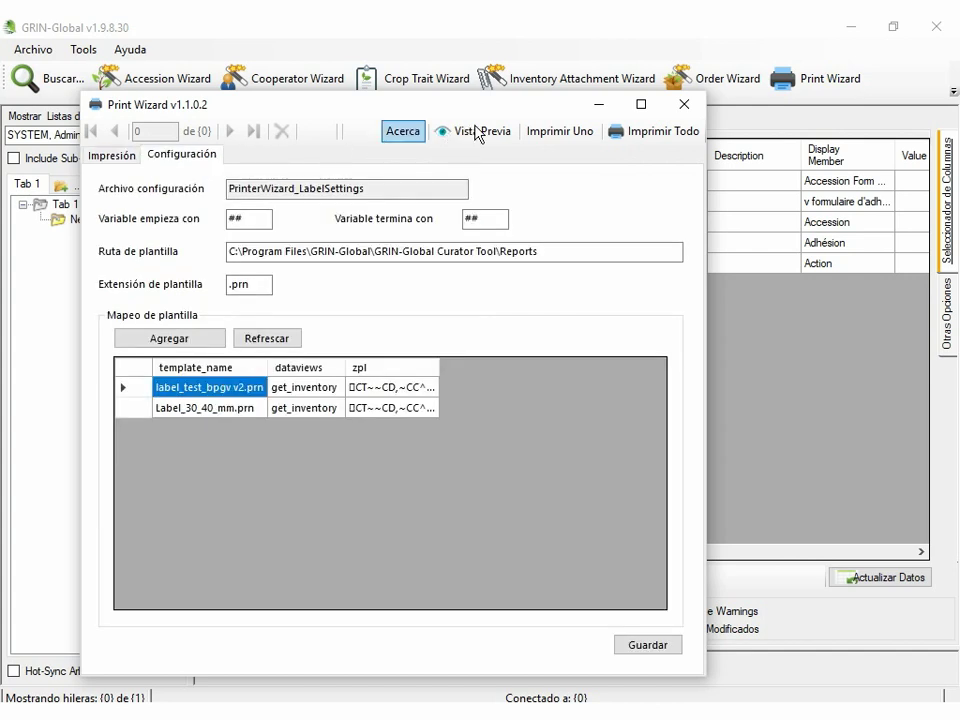
pyautogui.click(687, 110)
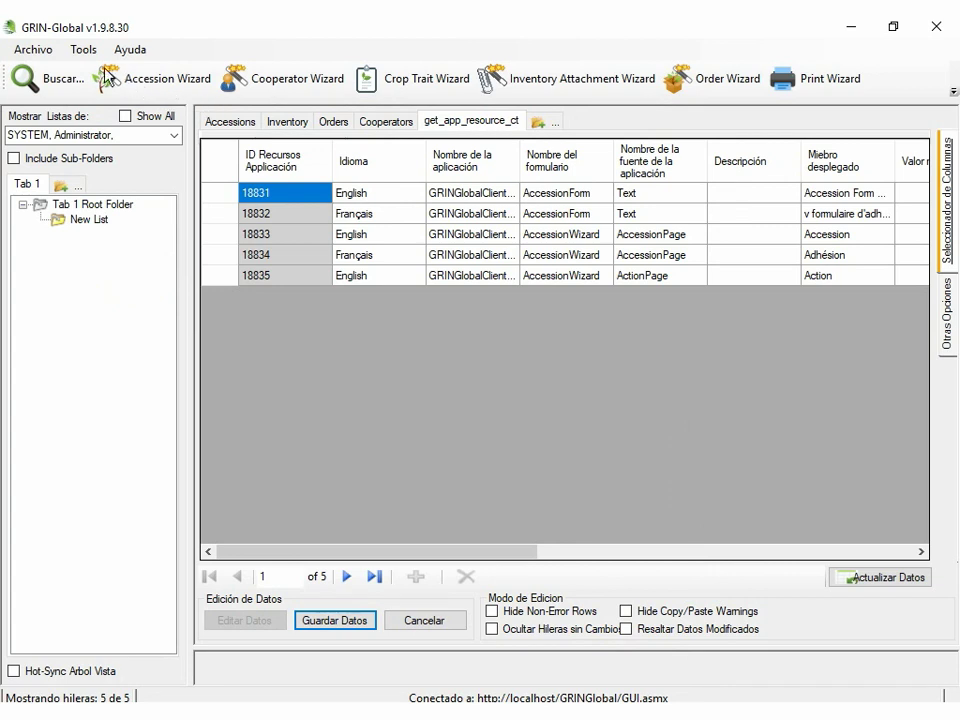
# Step: Switch the interface language to Français and agree to reload the language-specific lookup tables
pyautogui.click(20, 55)
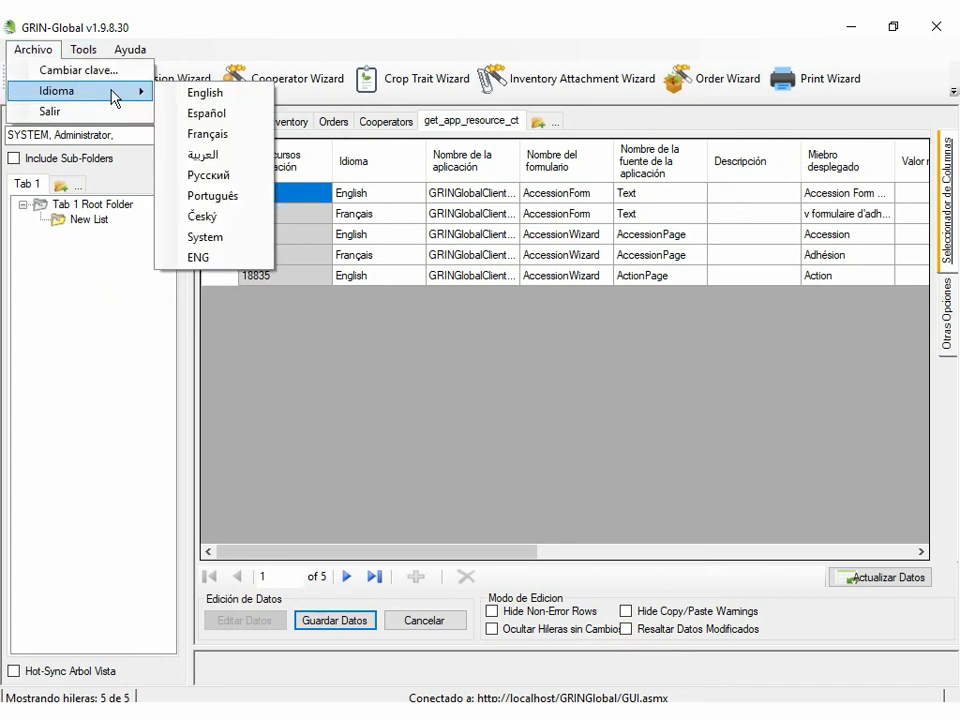
pyautogui.click(241, 143)
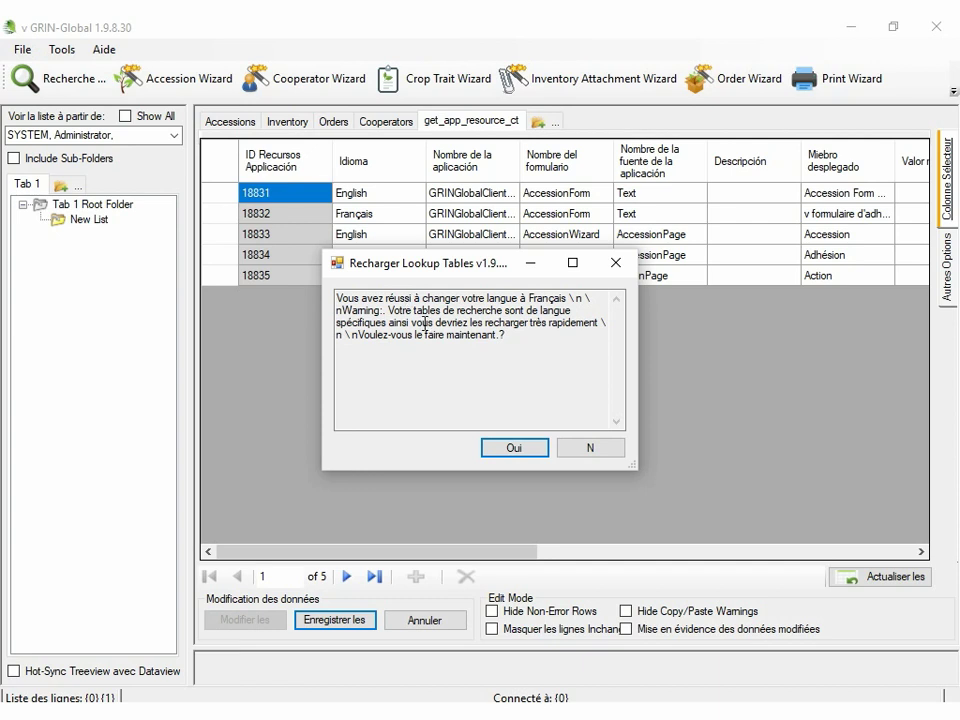
pyautogui.click(514, 448)
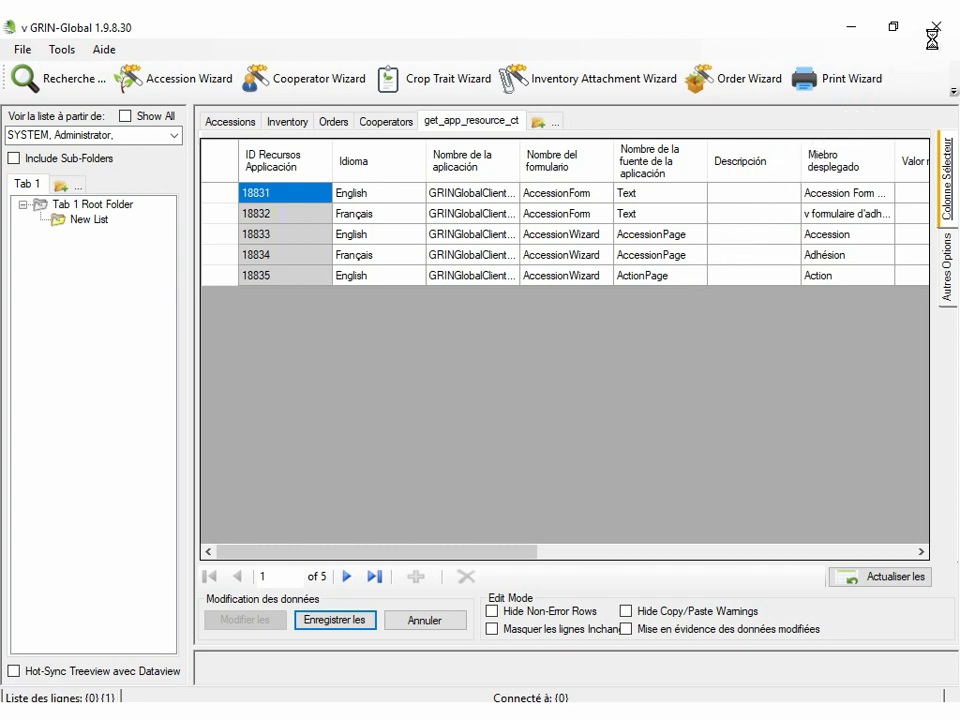
# Step: Open the Print Wizard and check the French texts on its printing and configuration pages
pyautogui.click(850, 80)
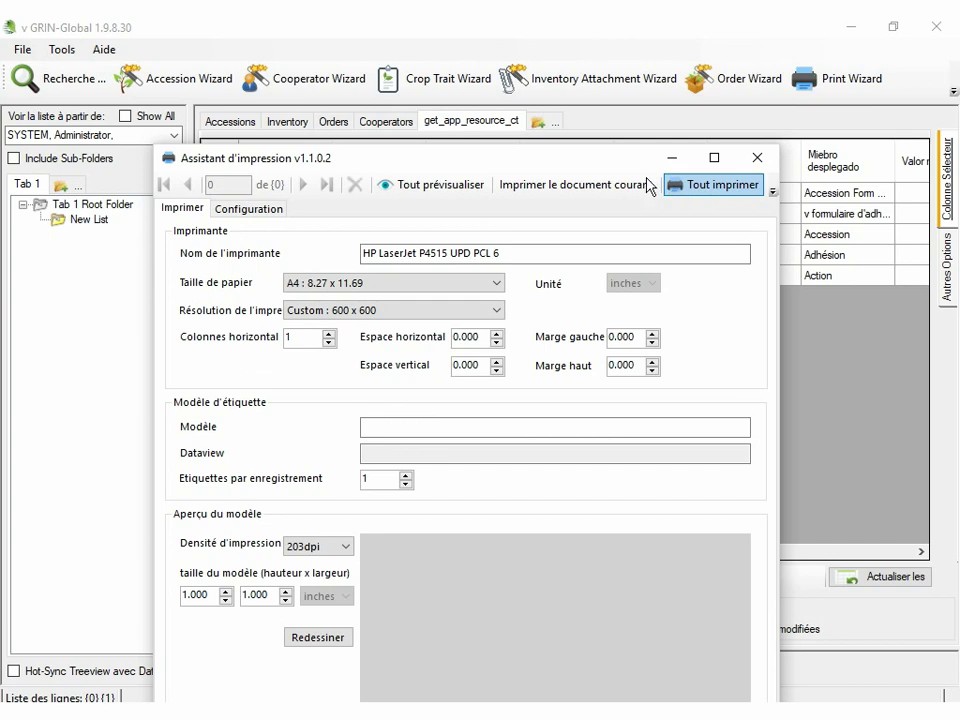
pyautogui.click(551, 186)
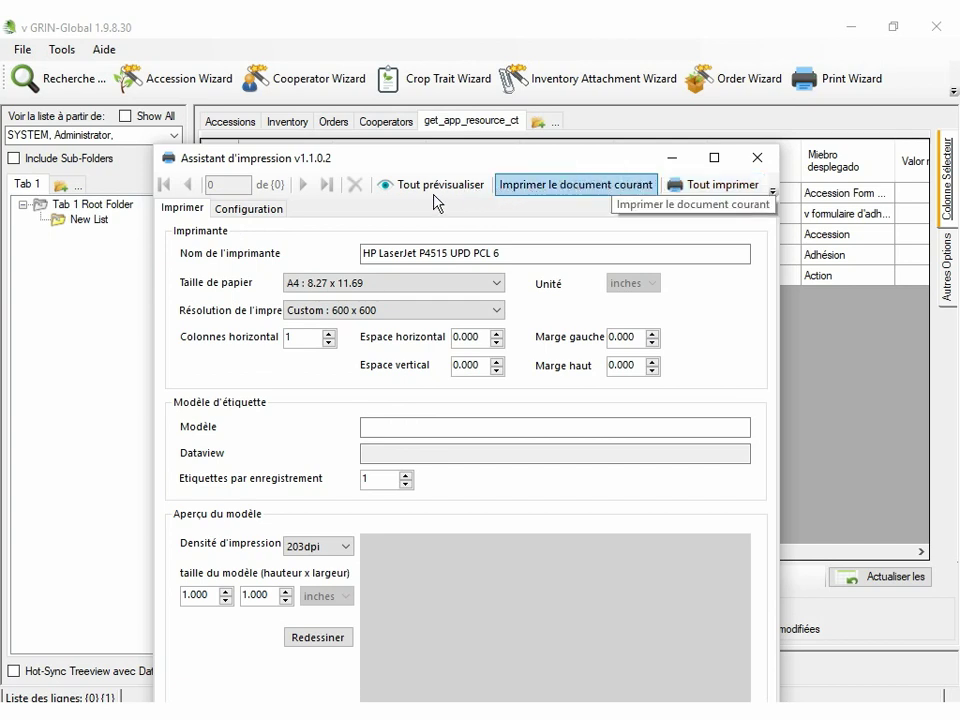
pyautogui.click(283, 210)
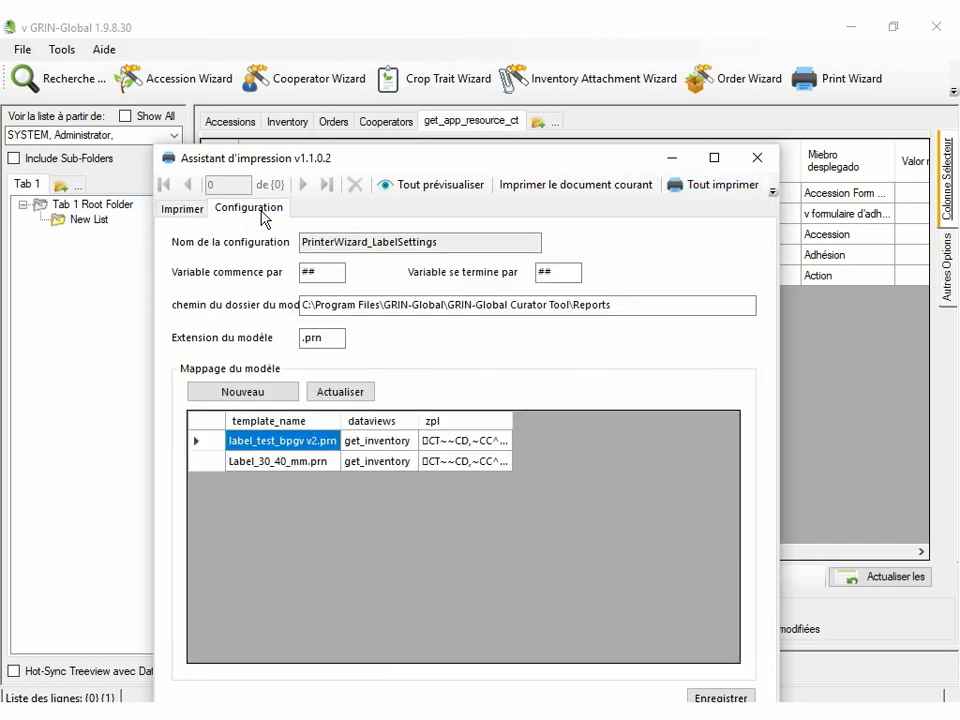